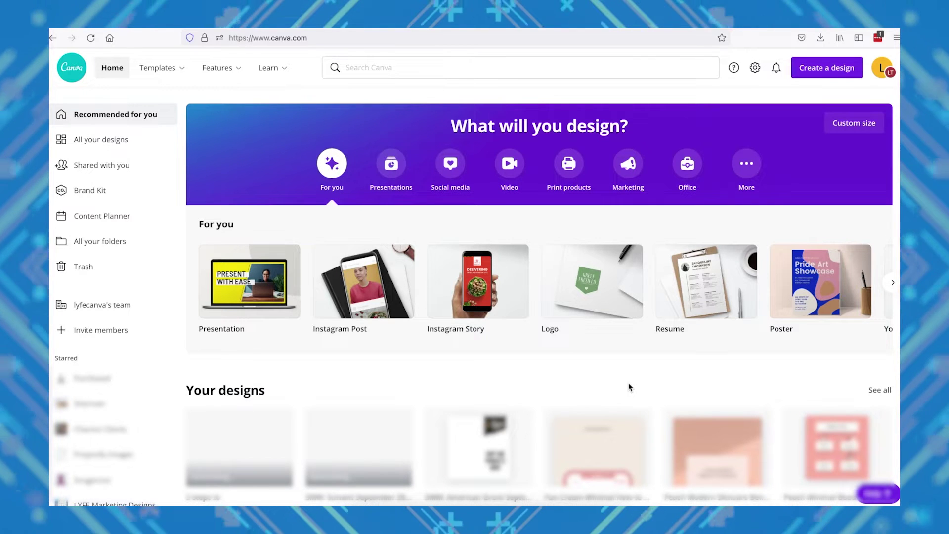
Create a new 1080 × 1920 px TikTok In-Feed Ad video design from a 'tiktok' search
click(811, 74)
text(tiktok)
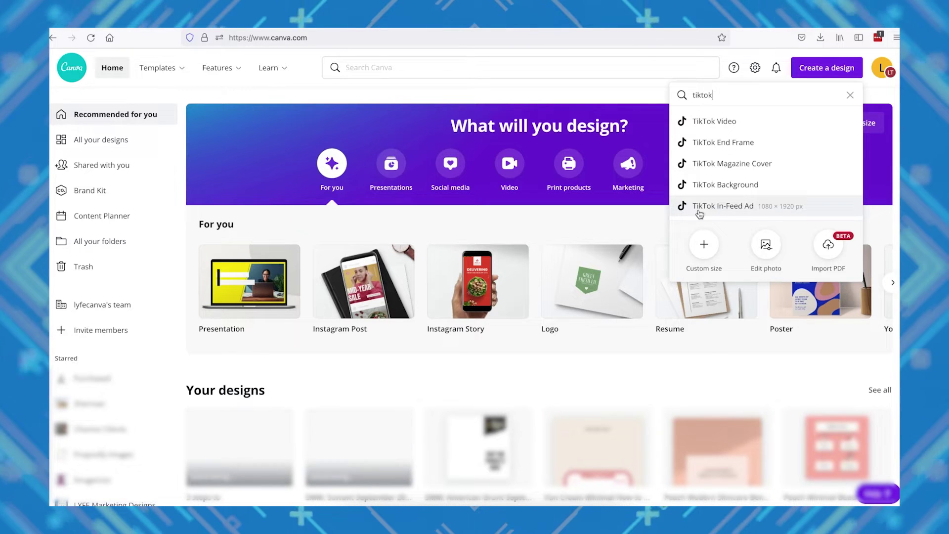
click(752, 213)
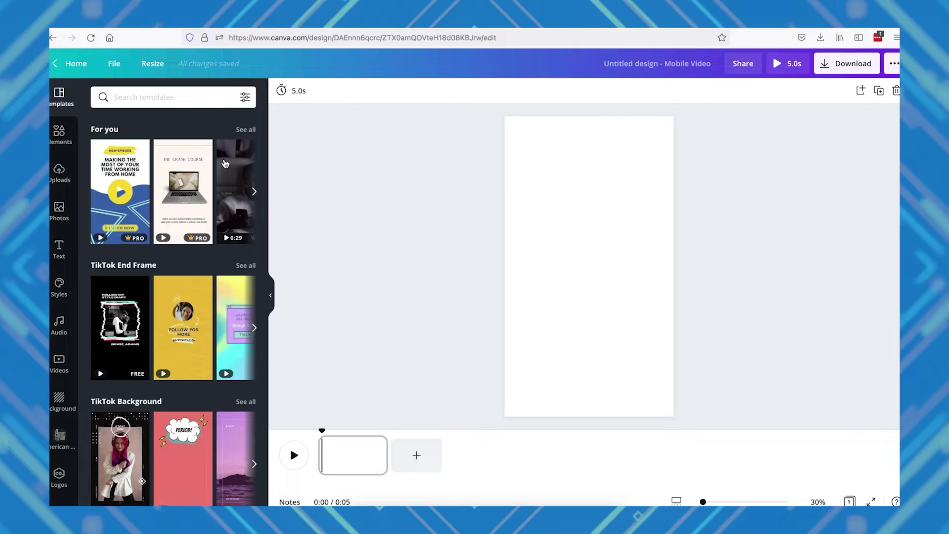
Apply the Green and Beige Sticker Bomb template's NEW COLLECTION / DROPPING REAL SOON page
scroll(225, 163, down, 4)
scroll(225, 165, down, 6)
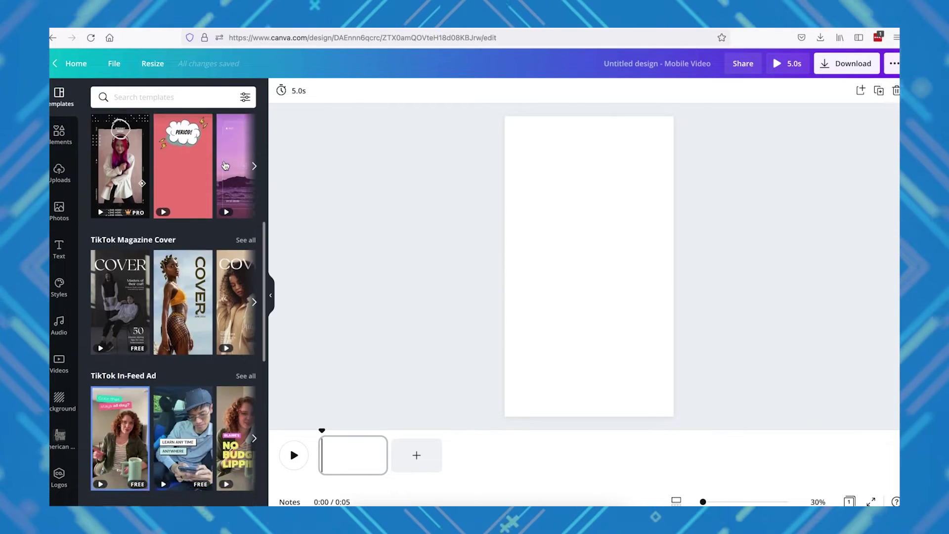
scroll(225, 165, down, 4)
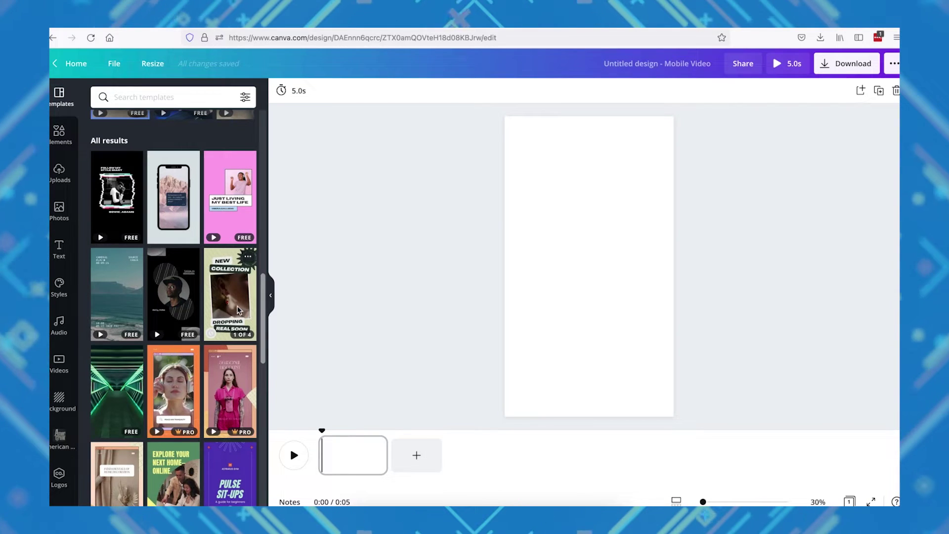
click(238, 277)
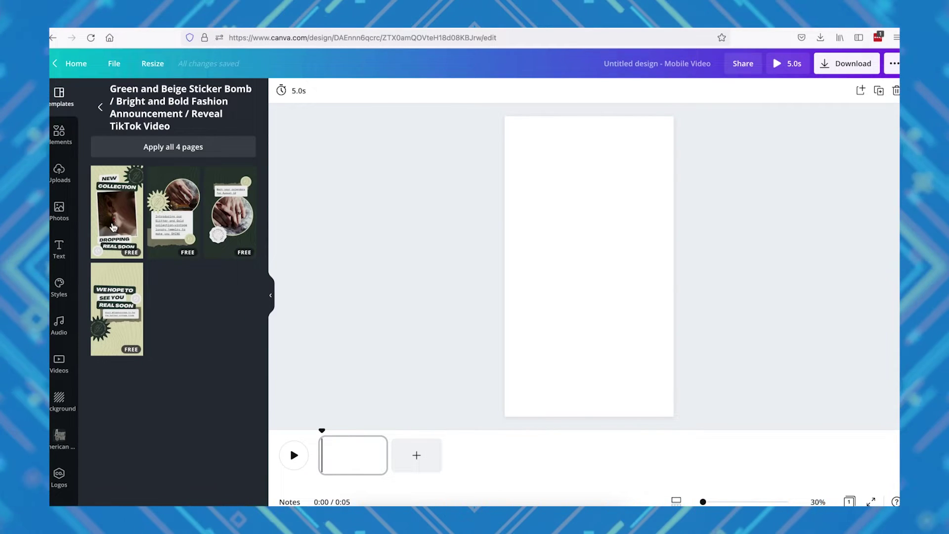
click(113, 227)
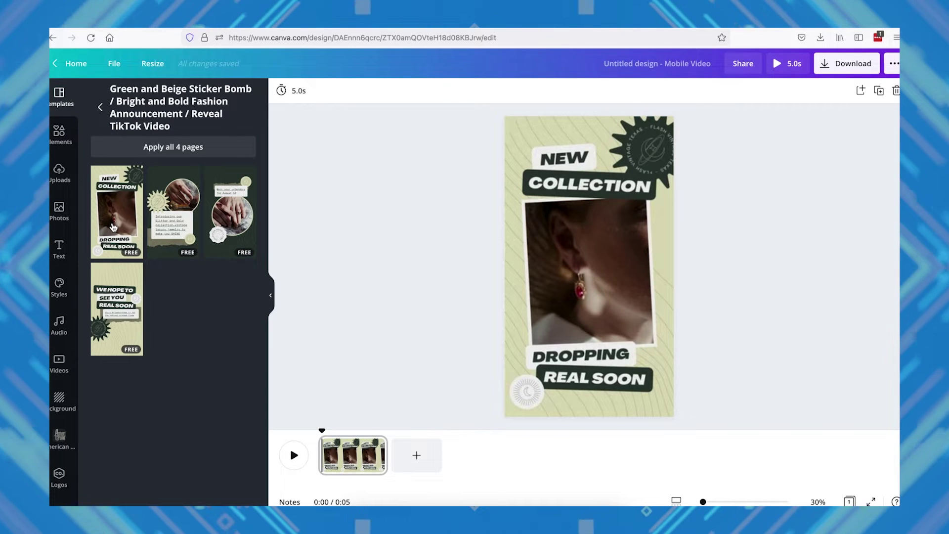
click(281, 221)
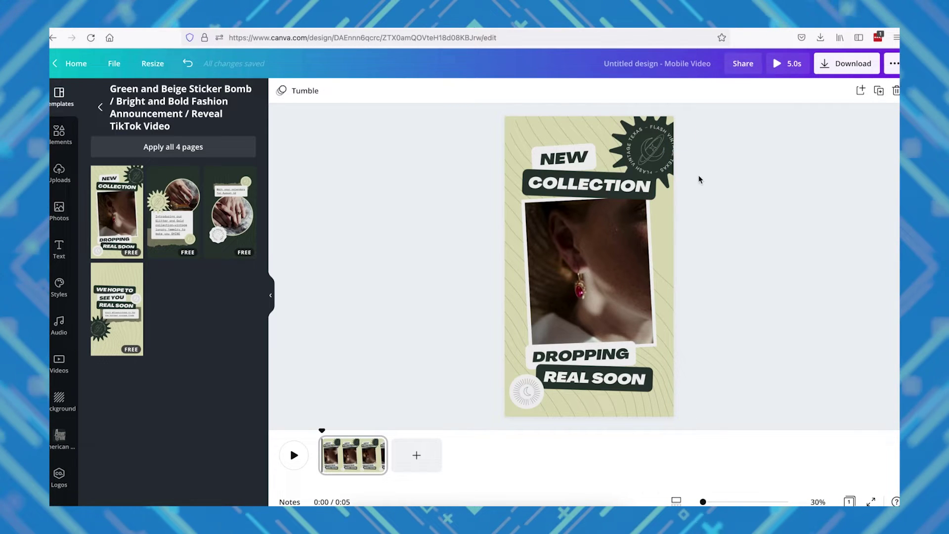
Delete every part of the top-right starburst sticker, including its circular text and logo
click(663, 166)
key(Delete)
click(663, 166)
key(Delete)
click(662, 166)
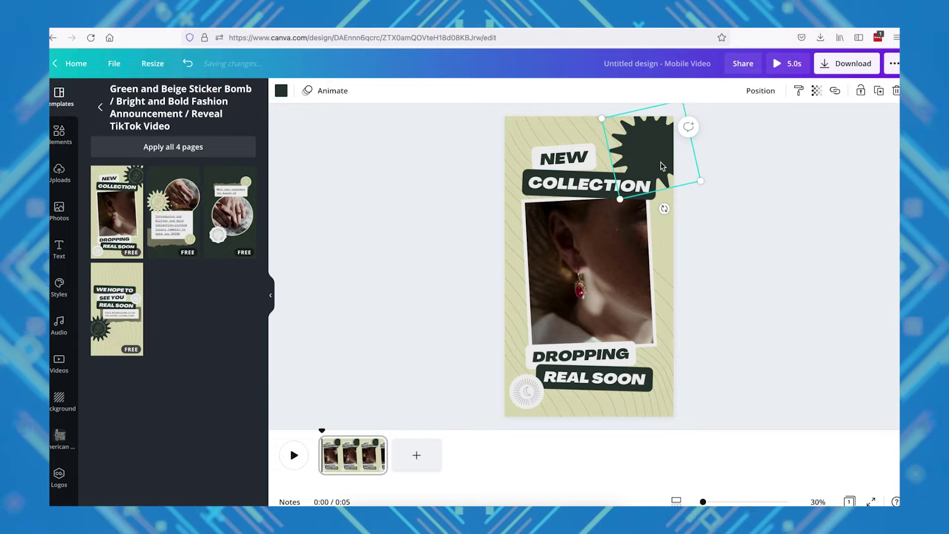
key(Delete)
Delete the white circle sticker and the diagonal line pattern, then undo the last change
click(527, 396)
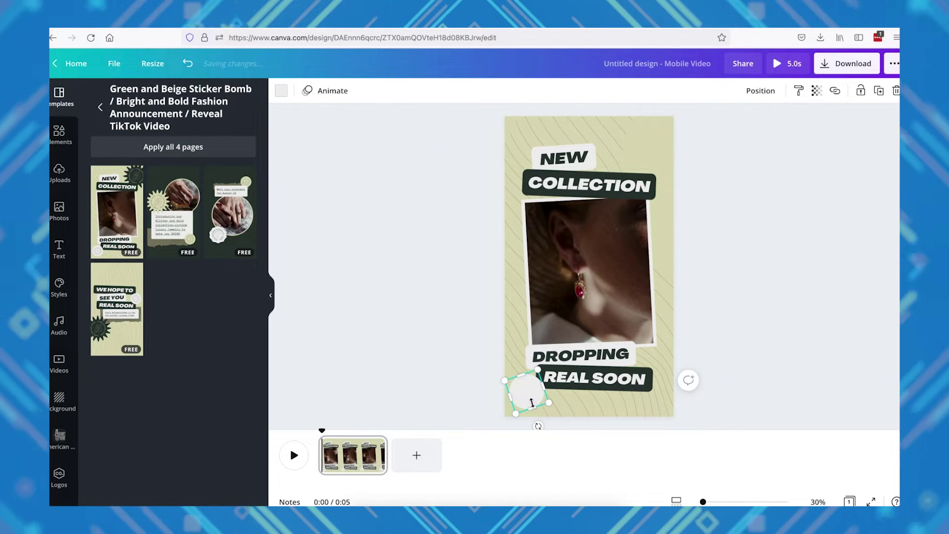
key(Delete)
click(703, 229)
key(Delete)
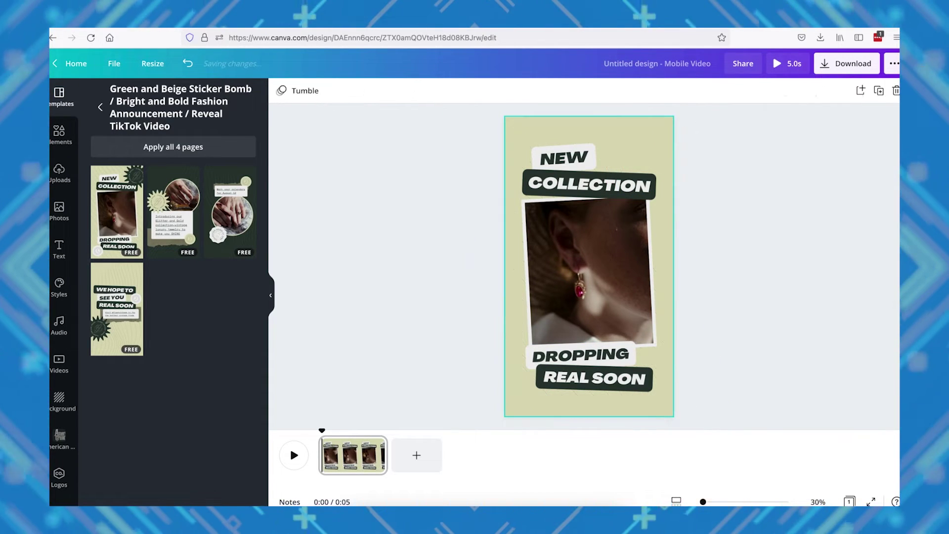
click(472, 309)
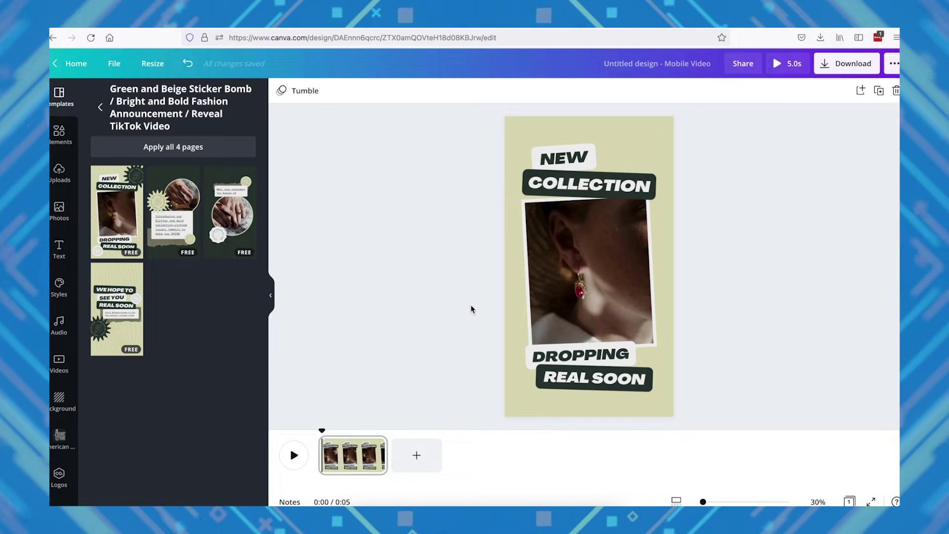
click(58, 141)
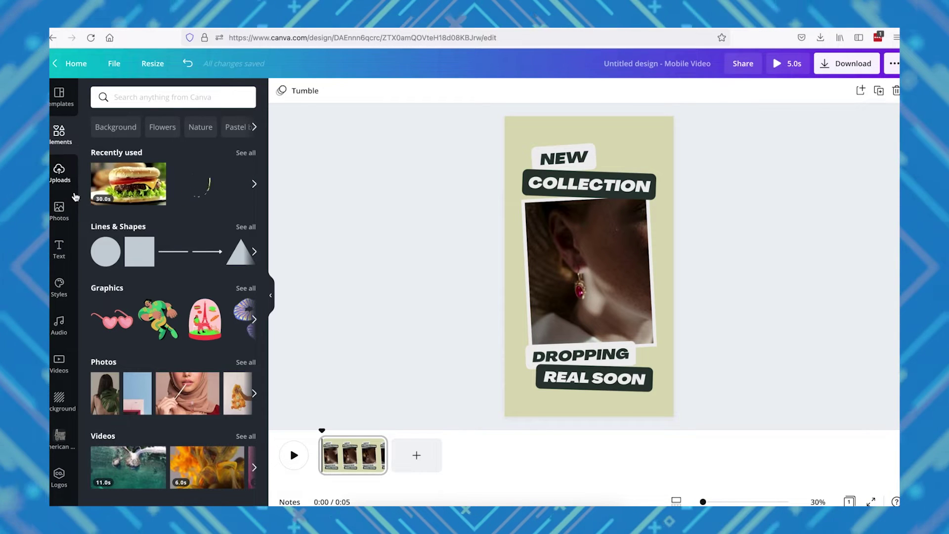
key(ctrl+z)
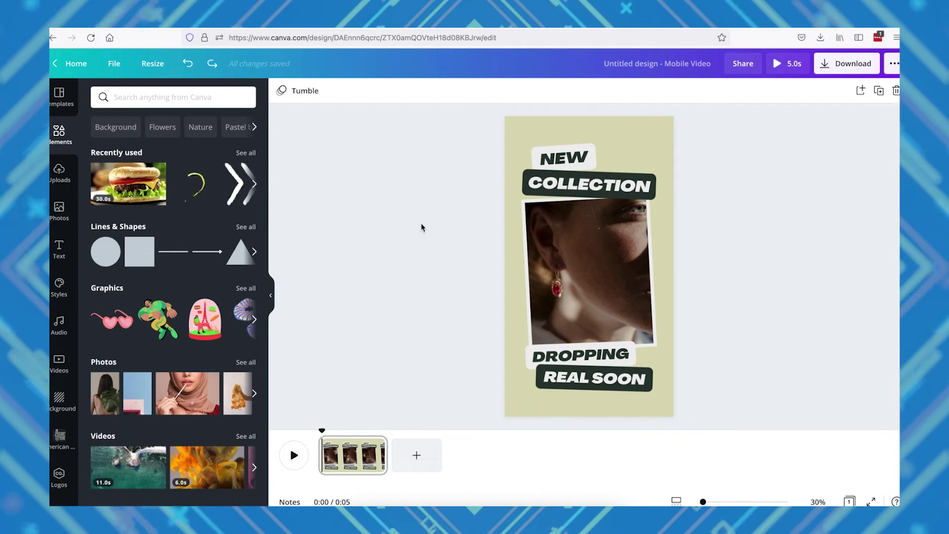
Search stock videos for 'burger' and drop the 30-second clip into the photo frame
click(58, 362)
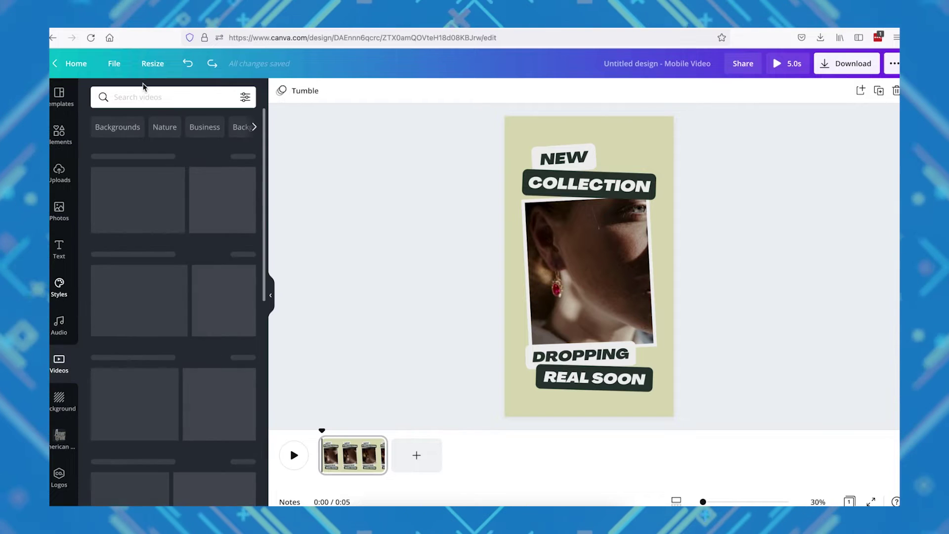
click(142, 92)
text(bur)
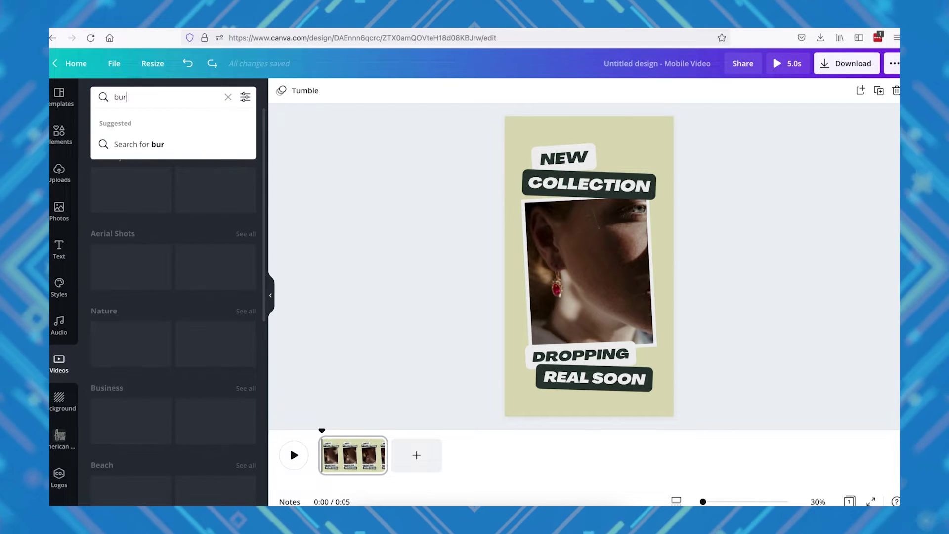
text(ger)
key(Return)
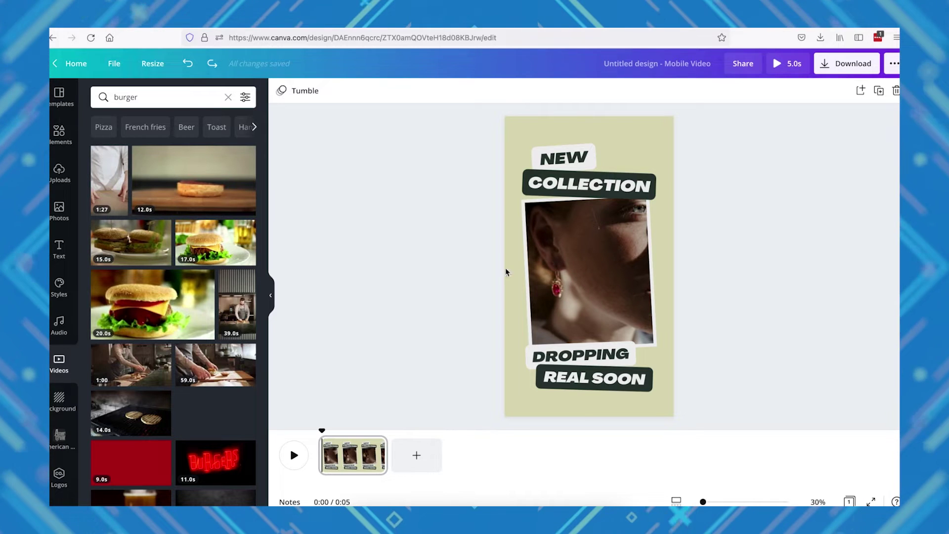
drag(506, 271, 552, 267)
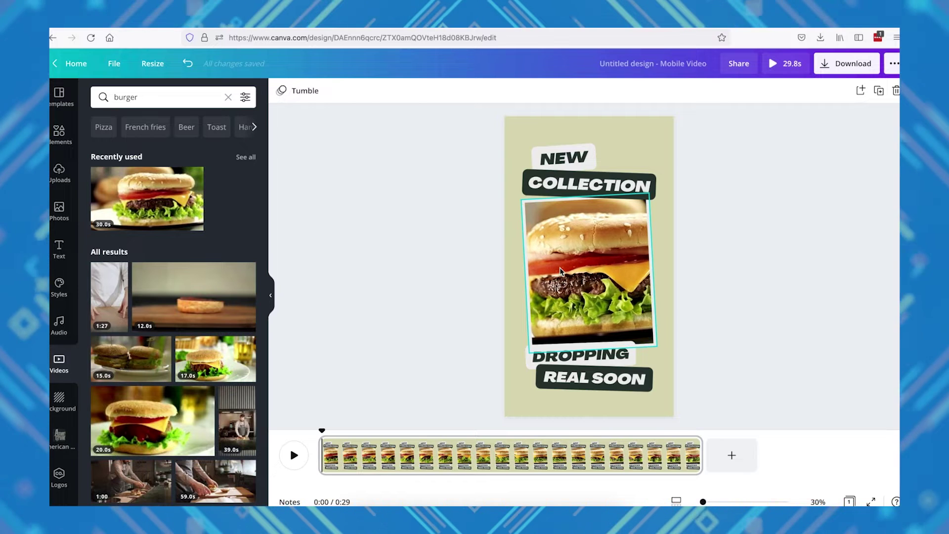
click(560, 271)
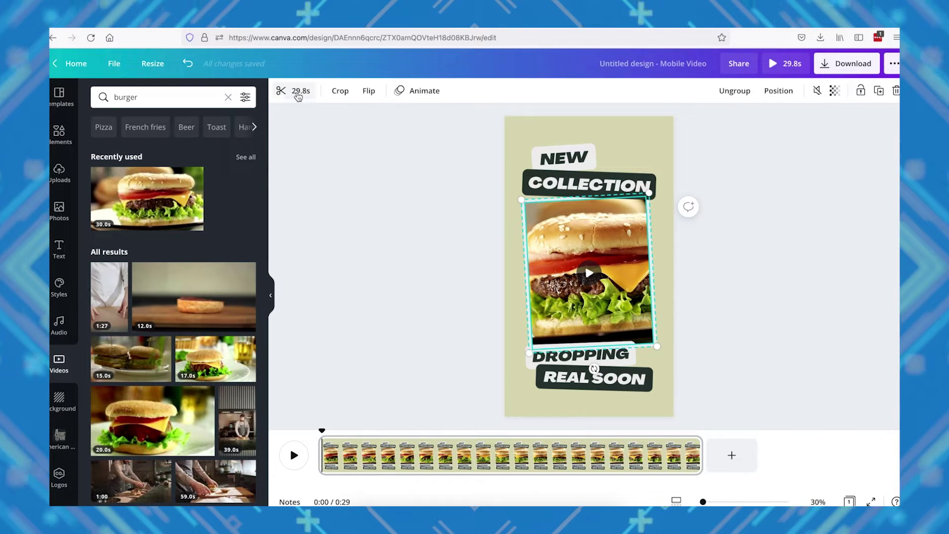
Trim the framed burger clip to 10 seconds and place the burger video as the page background
click(298, 93)
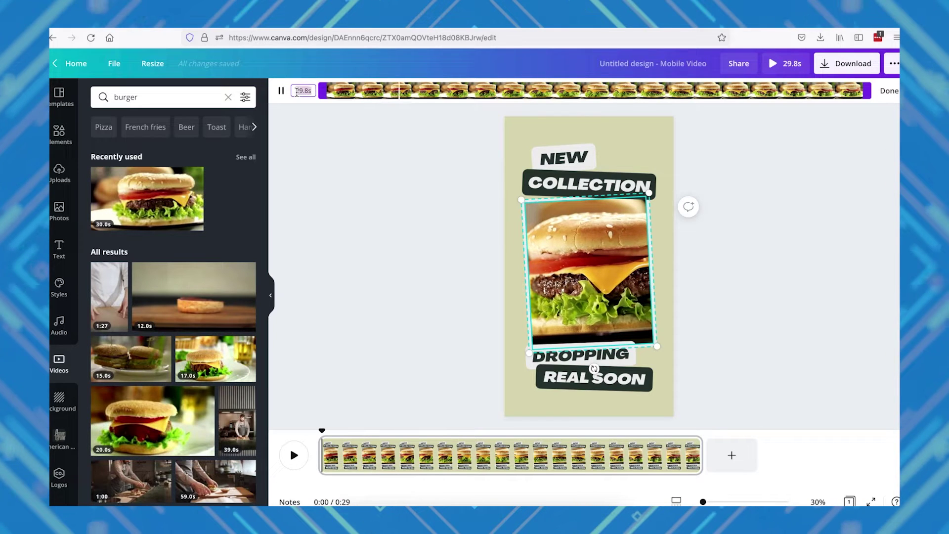
click(296, 92)
text(1)
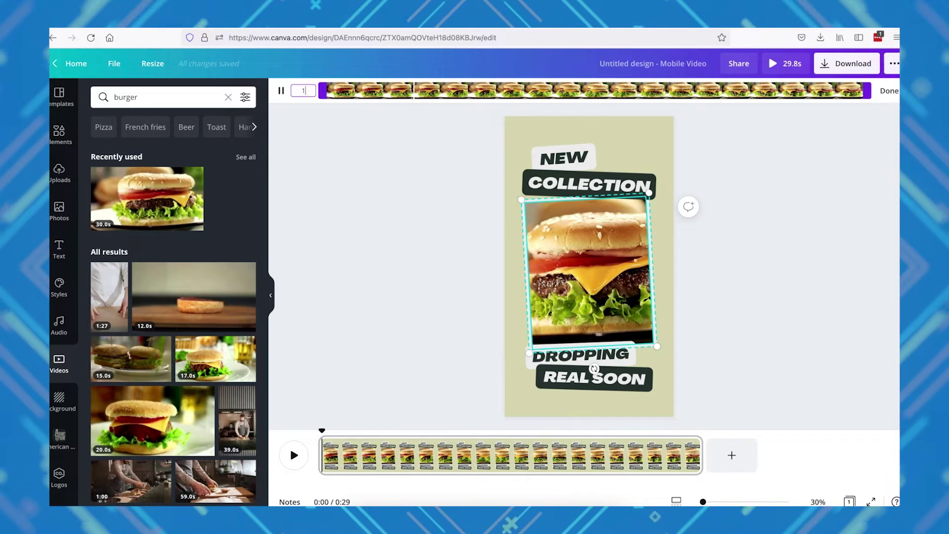
text(5)
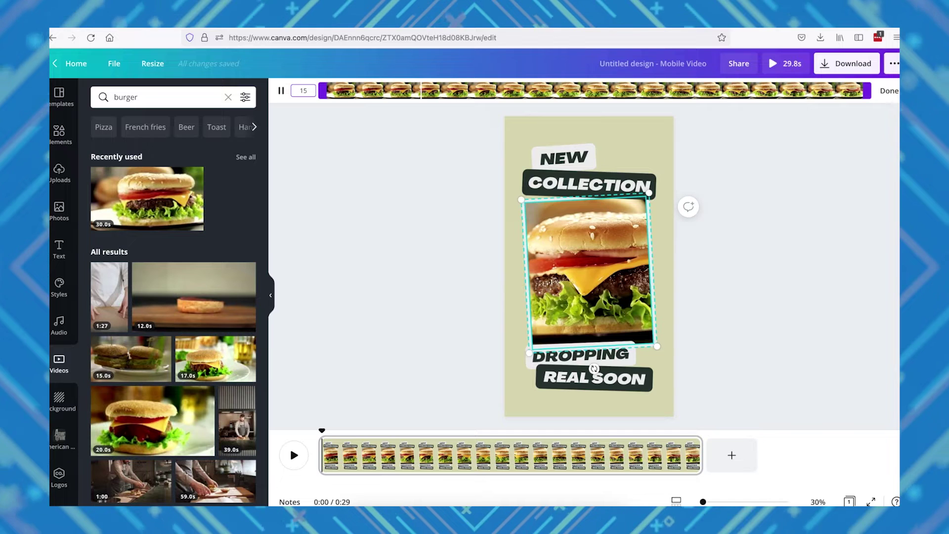
key(BackSpace)
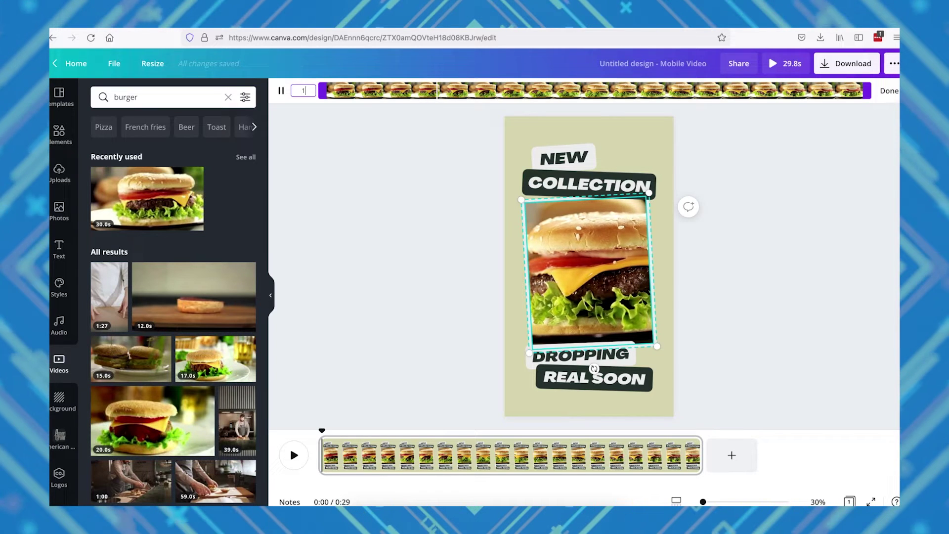
text(0)
key(Return)
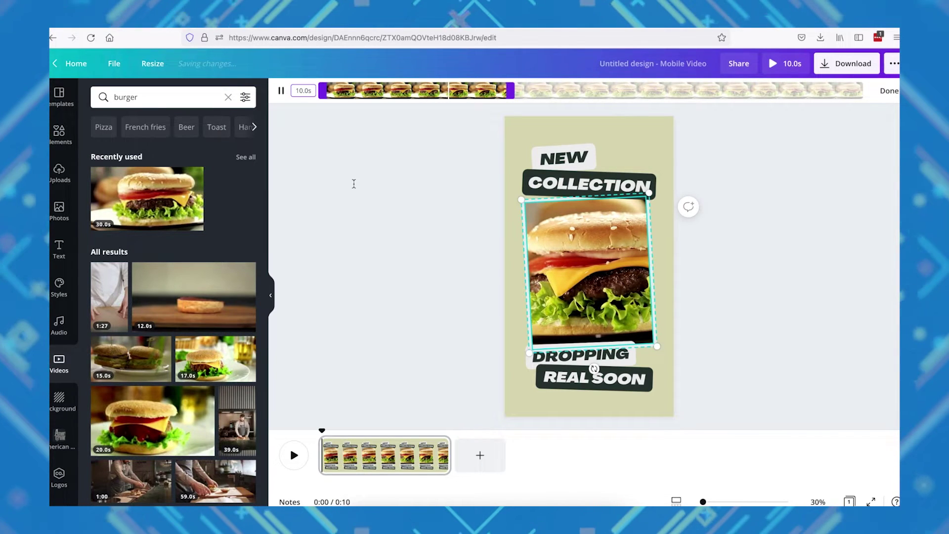
key(Escape)
drag(163, 196, 504, 144)
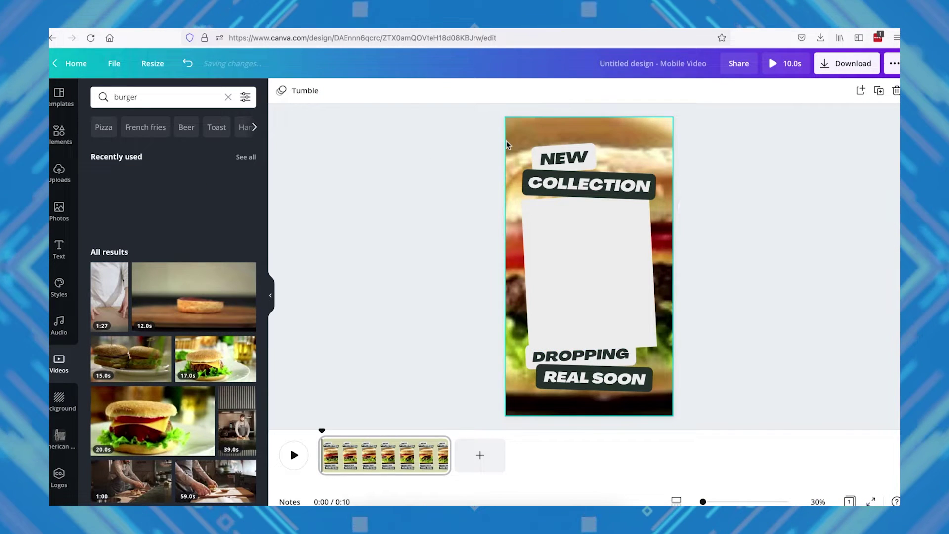
Trim the background burger video to 10 seconds
click(322, 91)
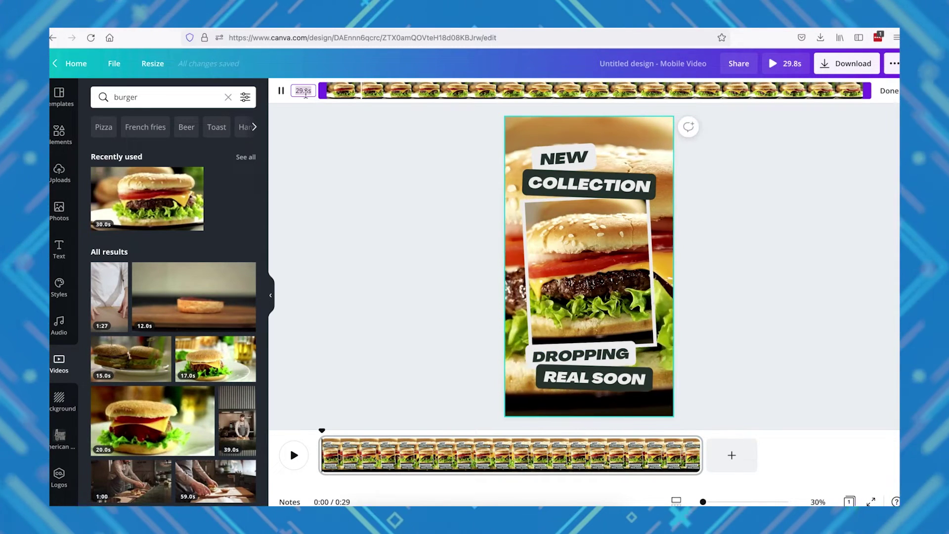
text(10)
key(Return)
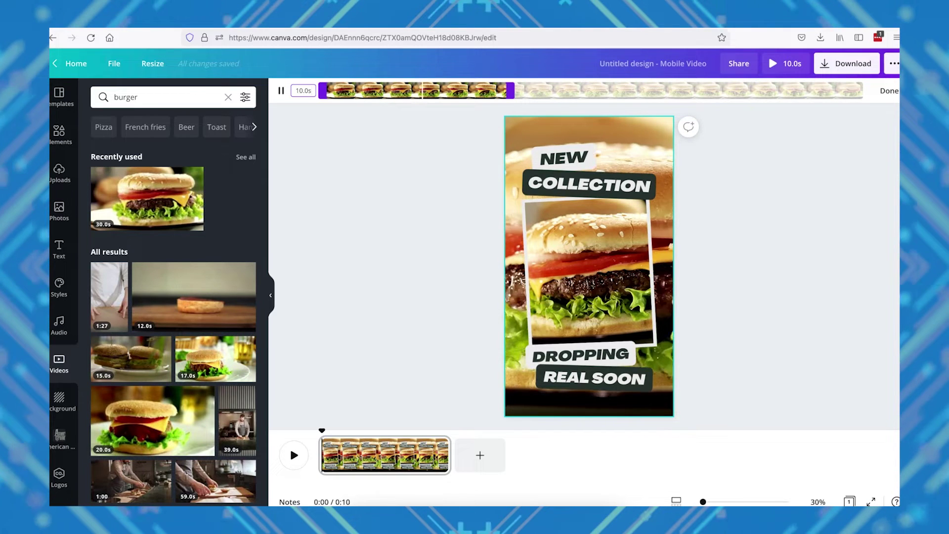
click(881, 93)
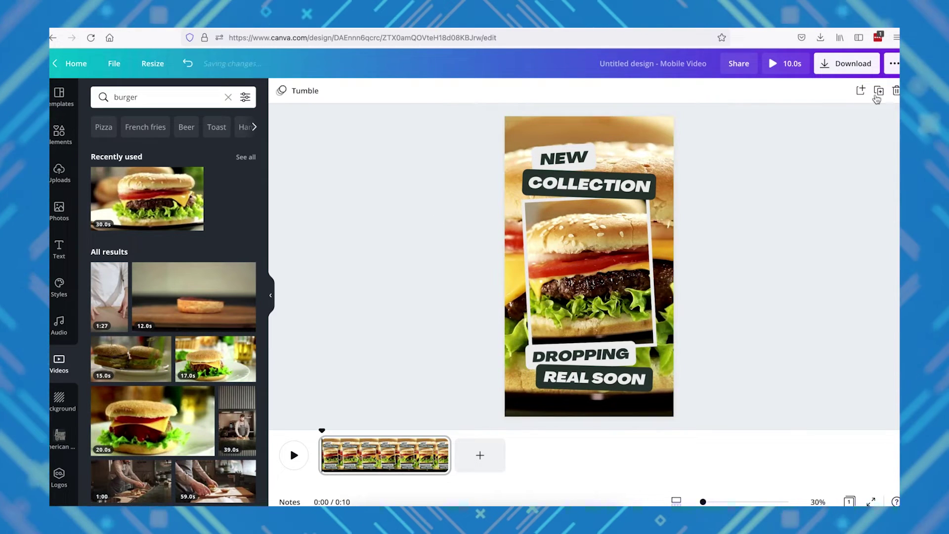
Make the background video more transparent and tint the page background orange
click(853, 90)
drag(817, 121, 769, 121)
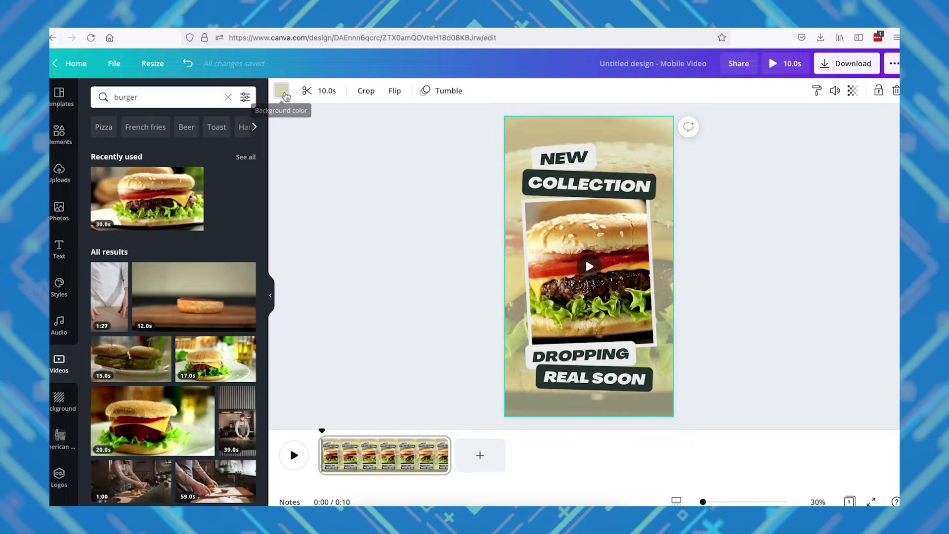
click(285, 96)
click(131, 144)
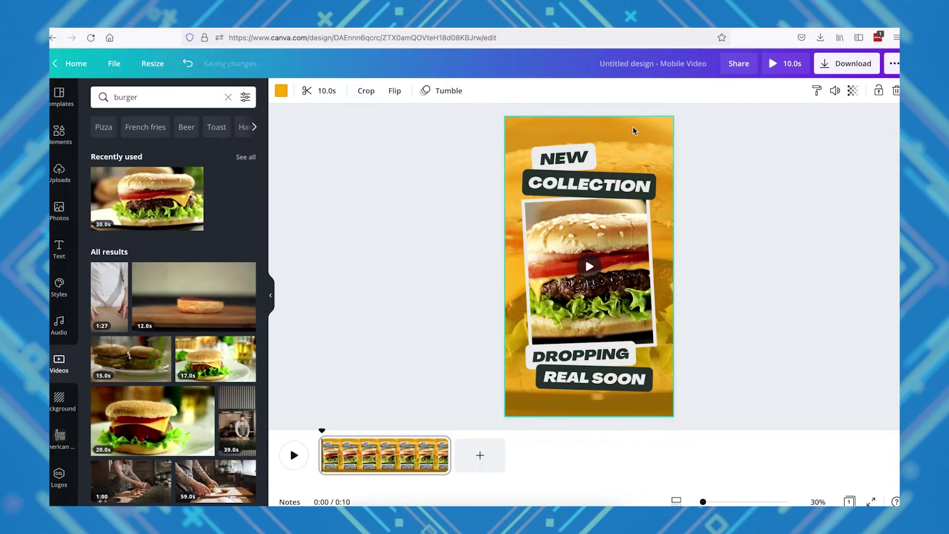
click(658, 201)
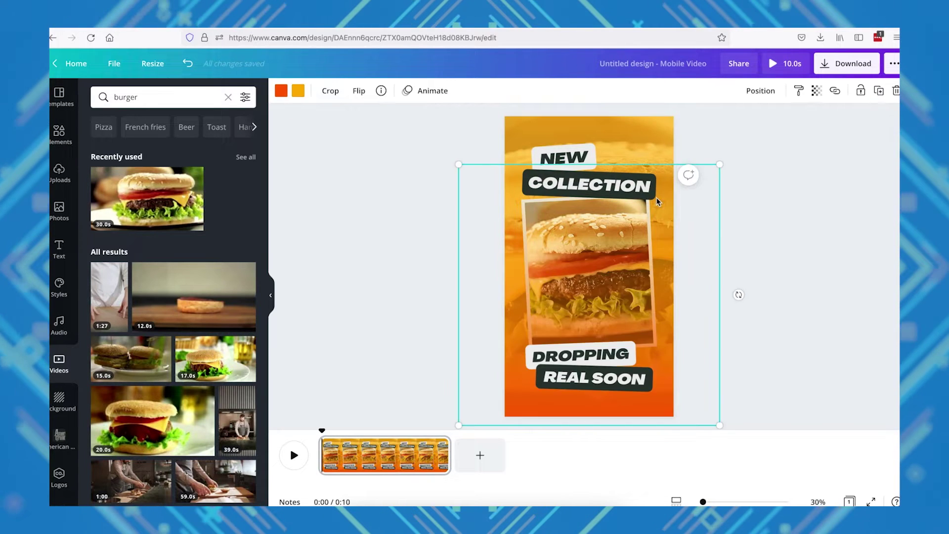
Change the headline to 'NEW & IMPROVED' and colour IMPROVED and REAL SOON yellow
click(563, 157)
click(564, 158)
text(AND)
key(BackSpace)
key(BackSpace)
key(BackSpace)
text(&)
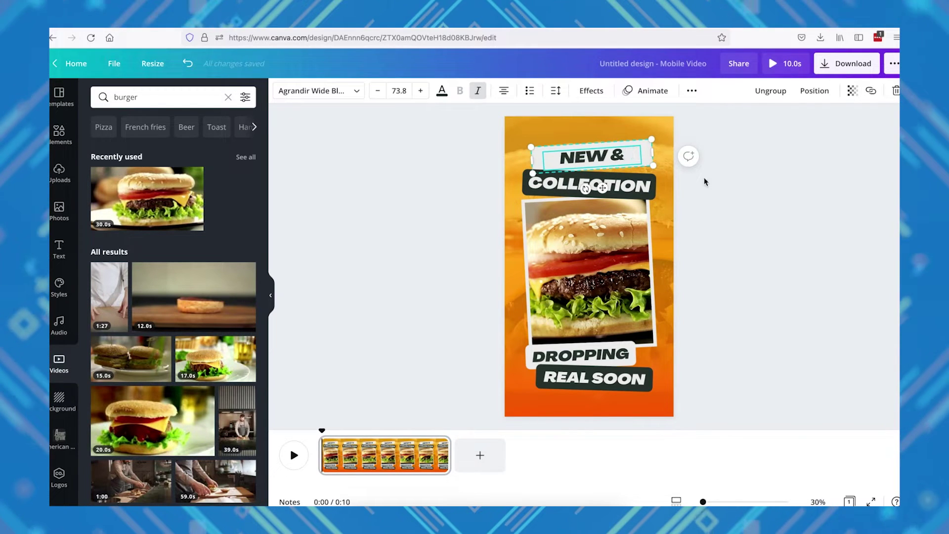
click(588, 186)
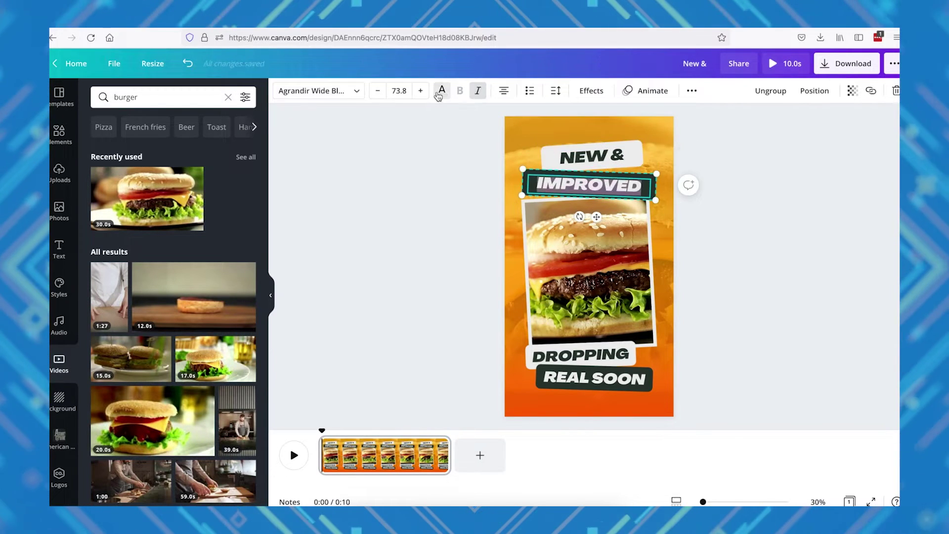
click(442, 90)
click(454, 263)
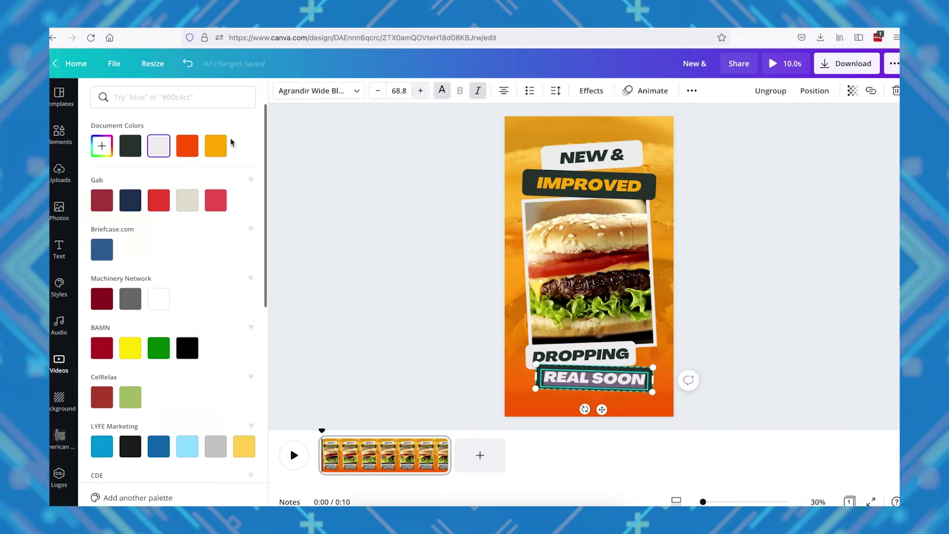
click(356, 209)
click(59, 135)
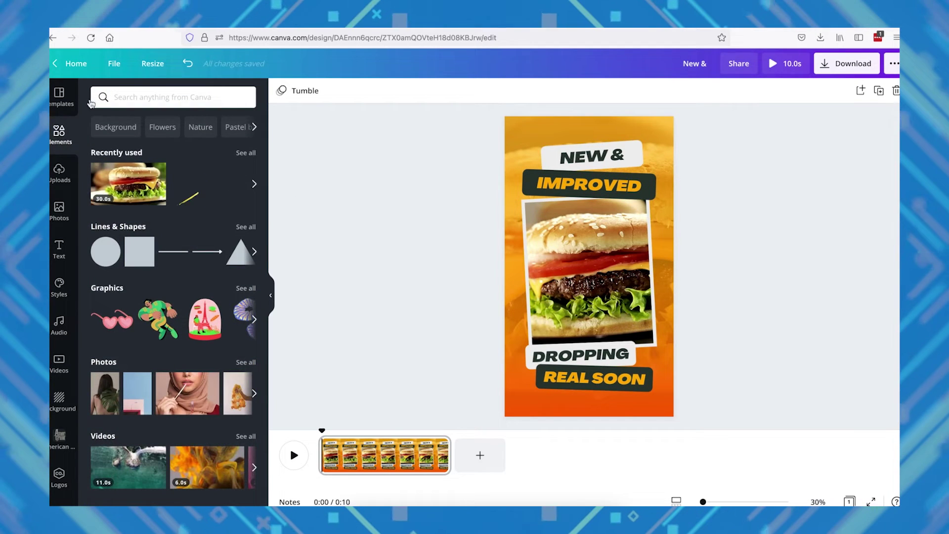
Search elements for 'stroke' and filter the results to animated graphics only
click(157, 95)
text(str)
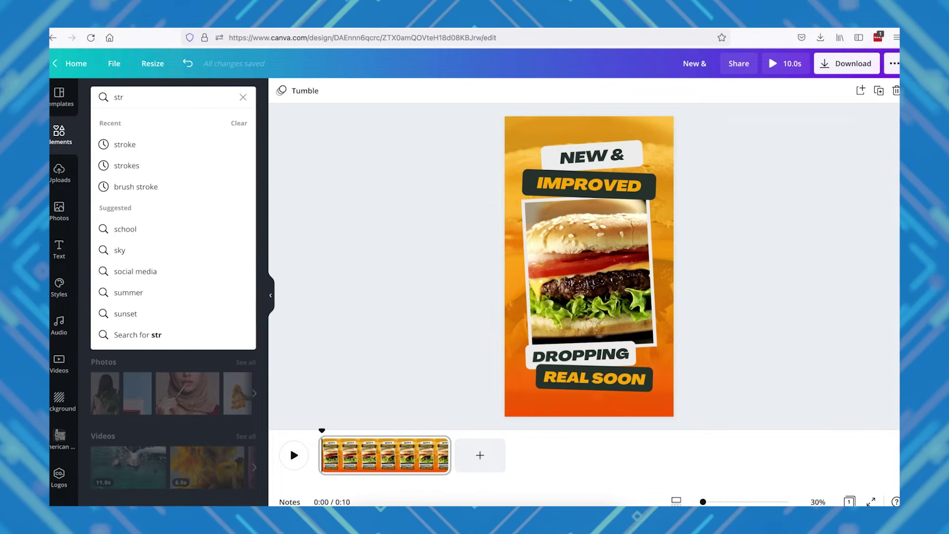
text(oke)
key(Return)
click(246, 98)
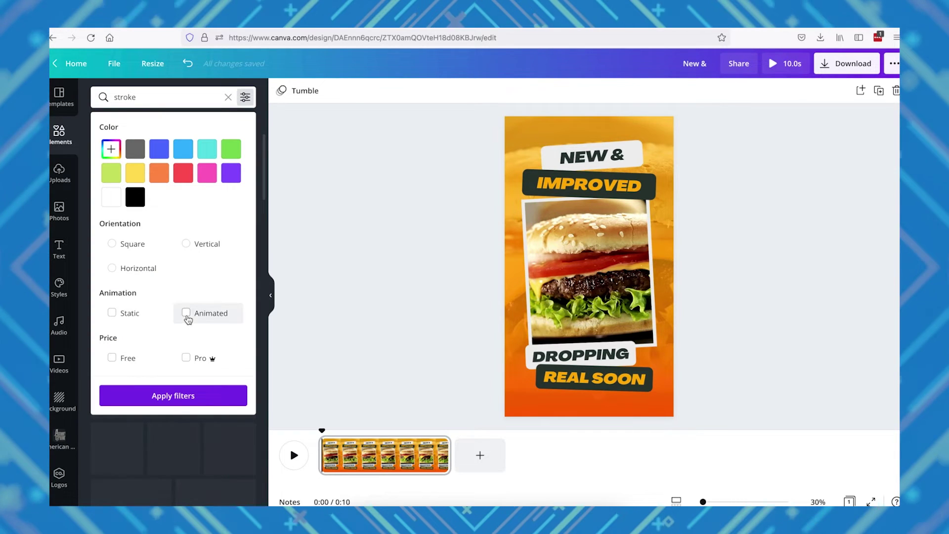
click(187, 316)
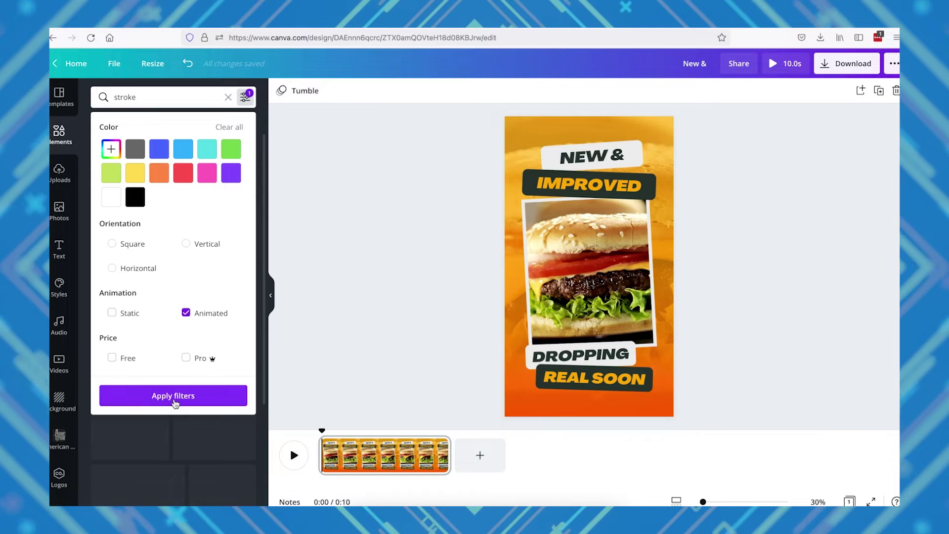
click(173, 395)
Add a white animated stroke over the burger photo and chevron arrows beside the text
click(118, 198)
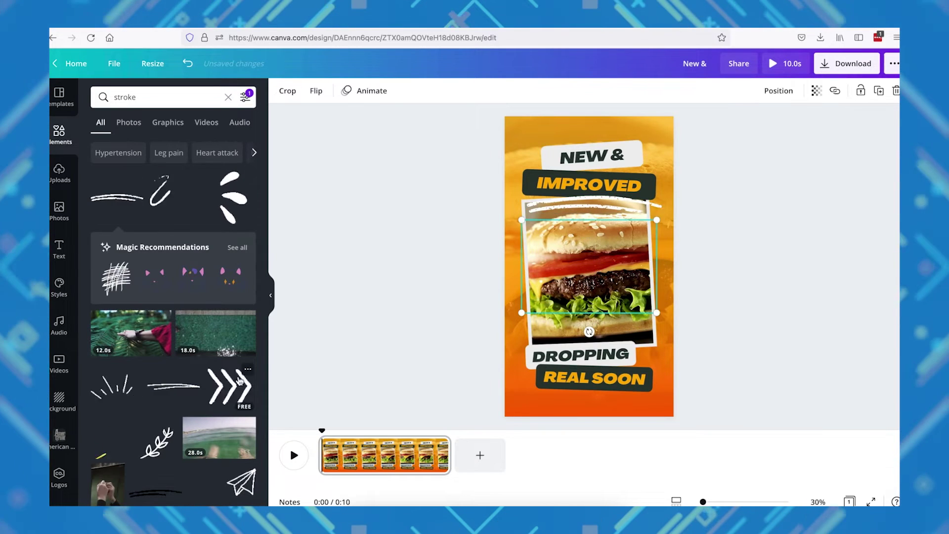
click(236, 386)
scroll(113, 357, down, 2)
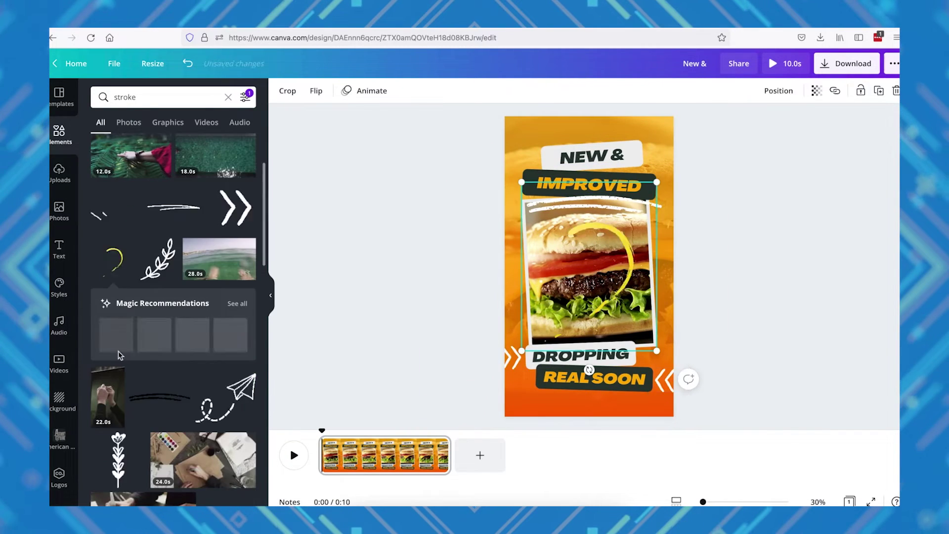
click(722, 248)
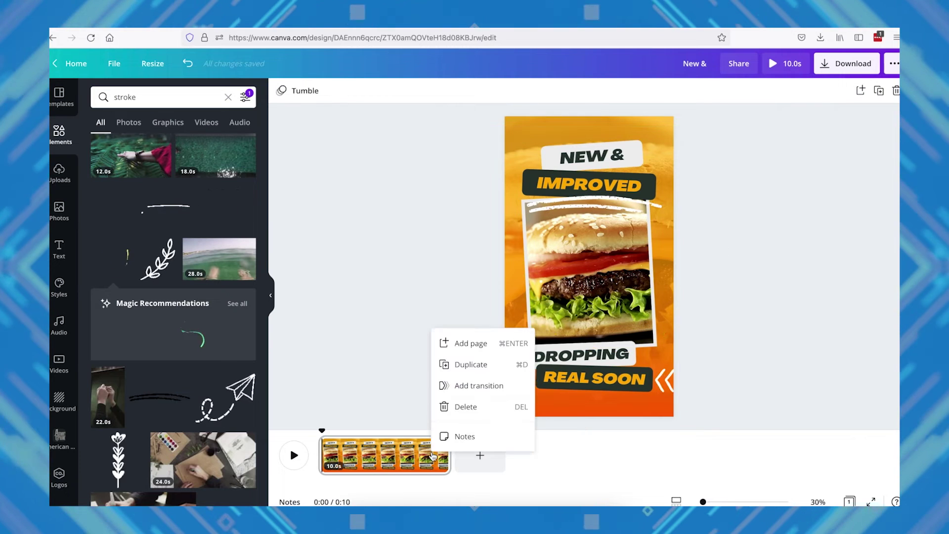
click(439, 445)
Duplicate the first page as the Kezzo's Grill end page and shorten it to about 2 seconds
click(467, 364)
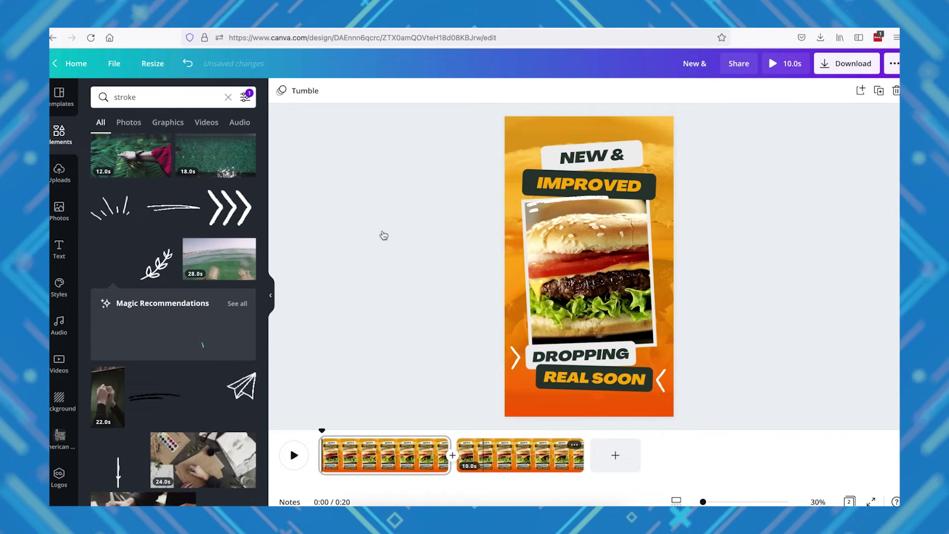
click(502, 458)
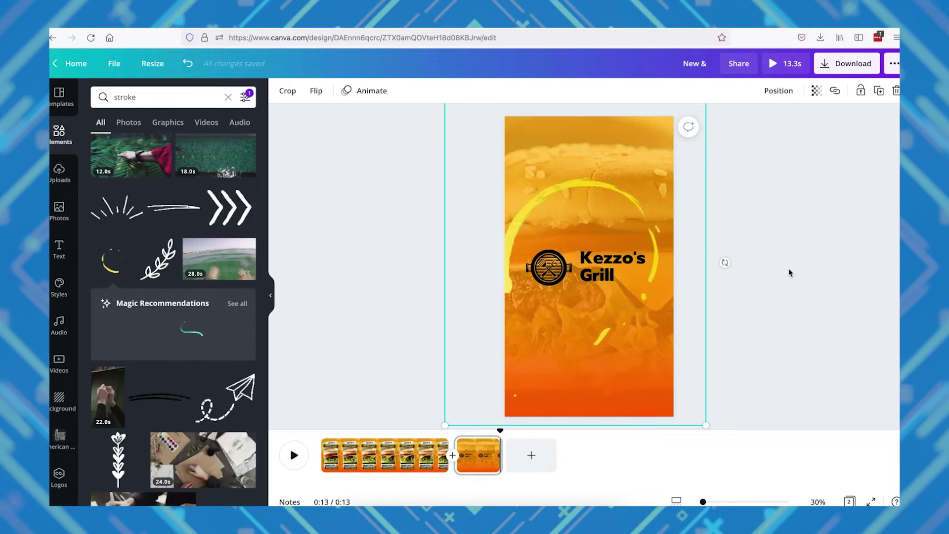
click(742, 328)
click(493, 464)
drag(501, 455, 485, 454)
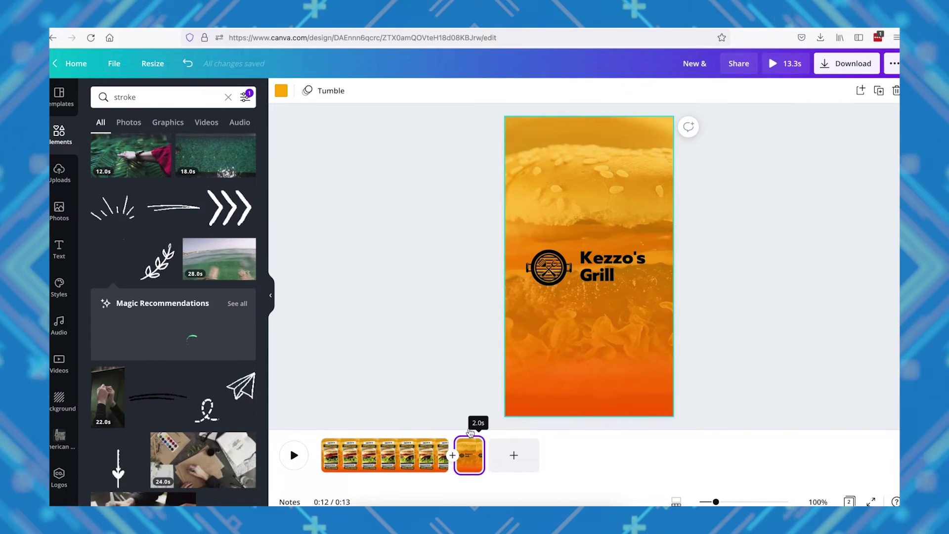
click(435, 323)
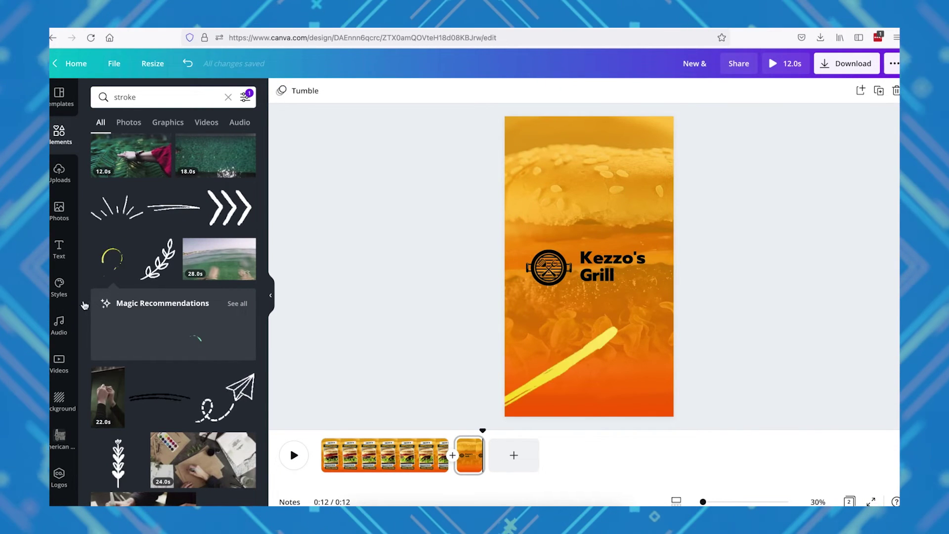
Preview the finished 12-second video, then stop playback
click(59, 325)
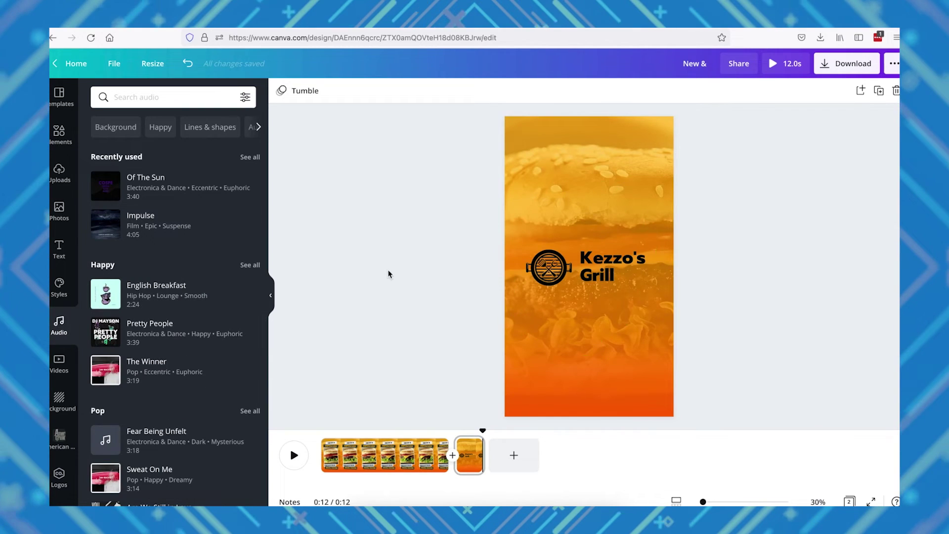
click(295, 457)
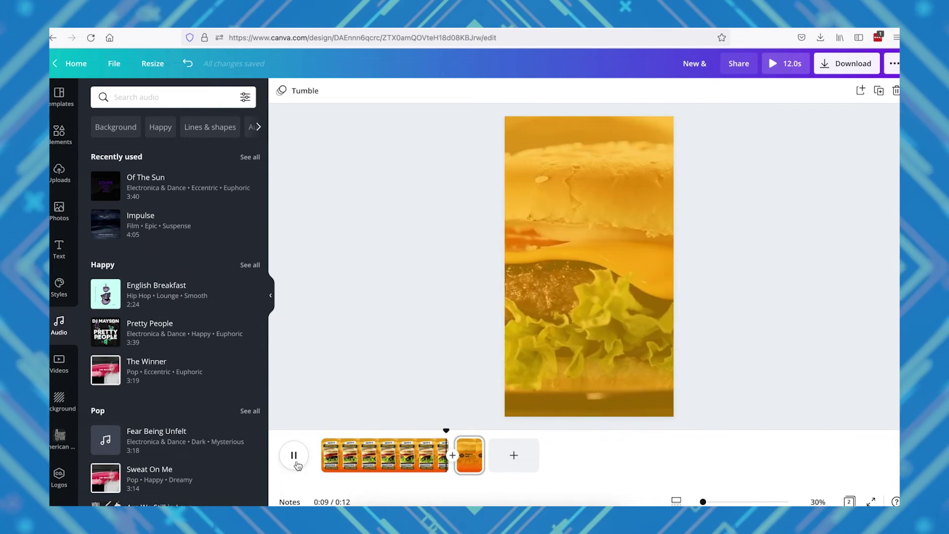
click(291, 448)
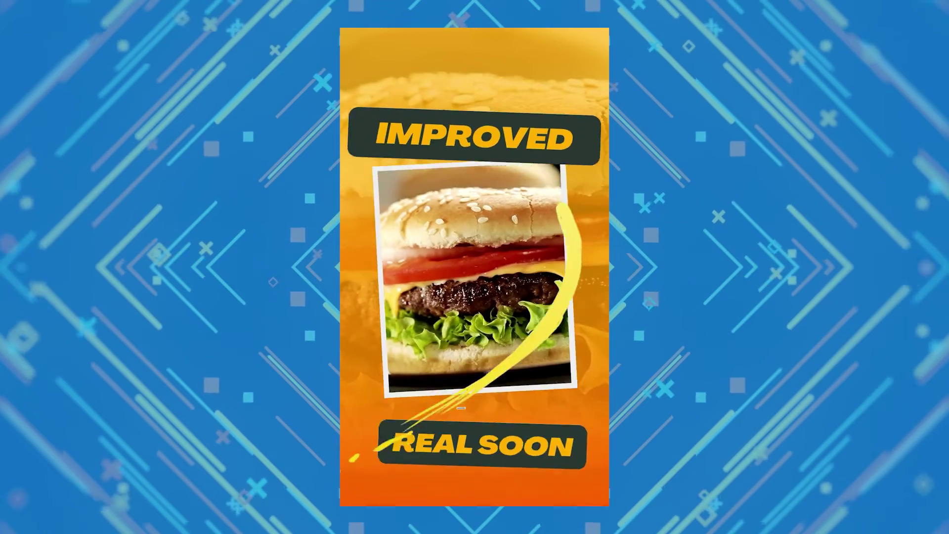